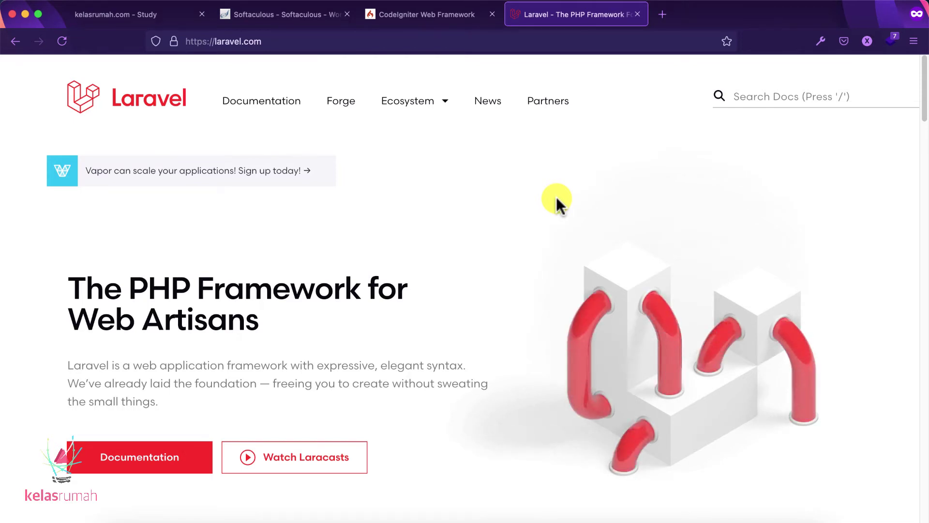
- Look over the CodeIgniter and Laravel framework homepages
key("ctrl+shift+Tab")
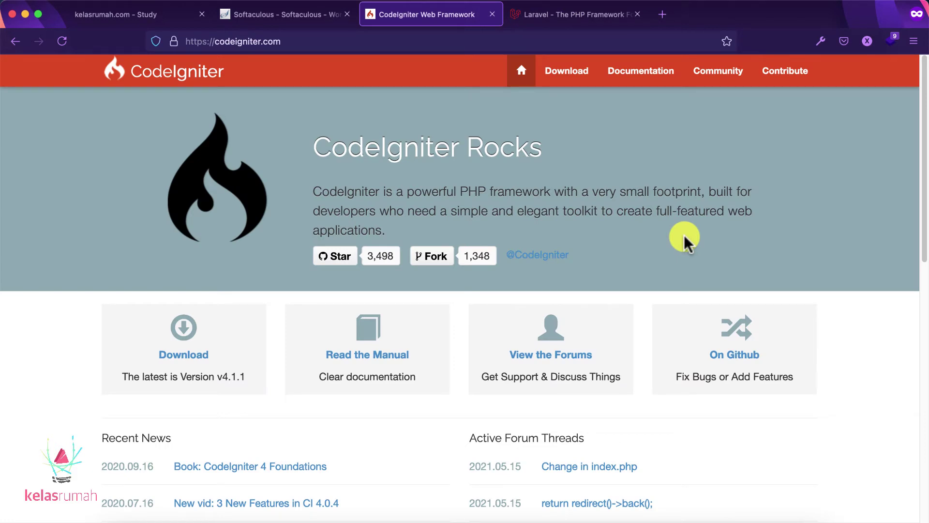
left_click(575, 16)
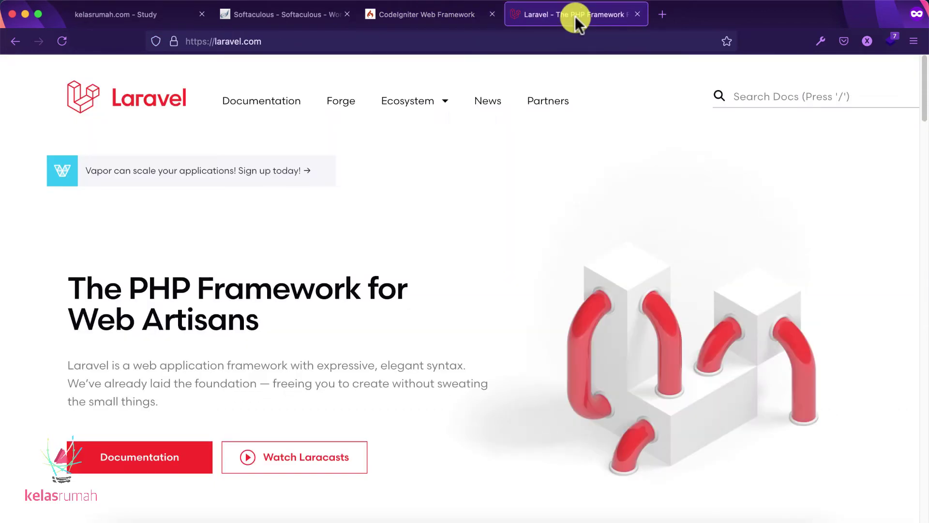
scroll(597, 212, "down", 3)
scroll(583, 232, "up", 3)
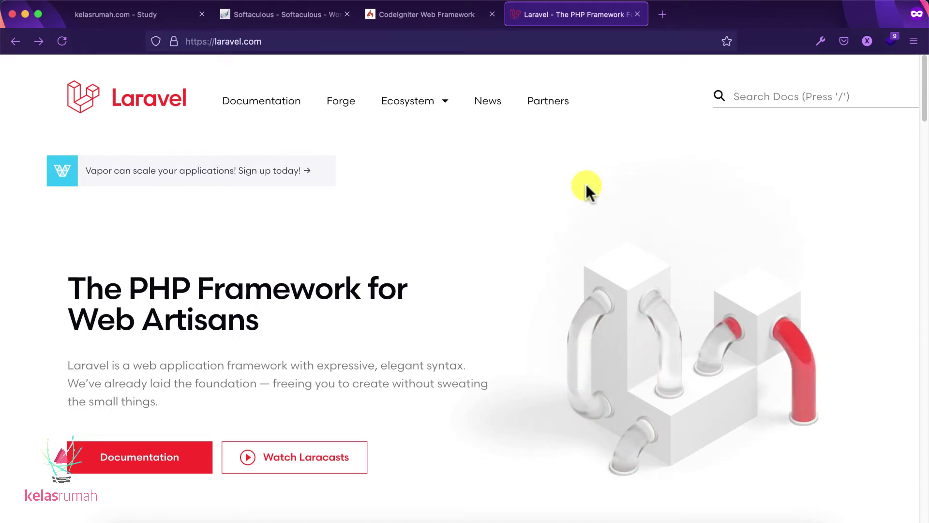
- Browse the full list of PHP frameworks available in Softaculous, from Laravel through Webasyst
left_click(296, 15)
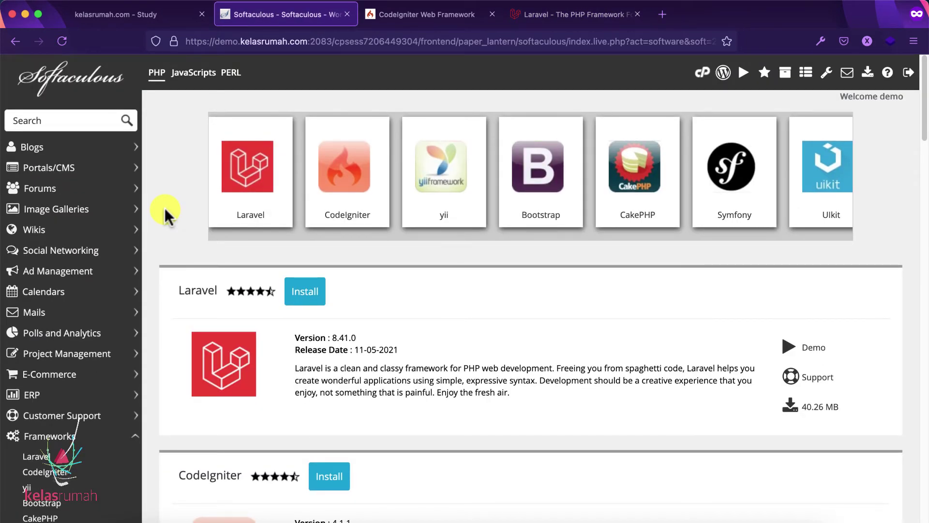
scroll(165, 208, "down", 5)
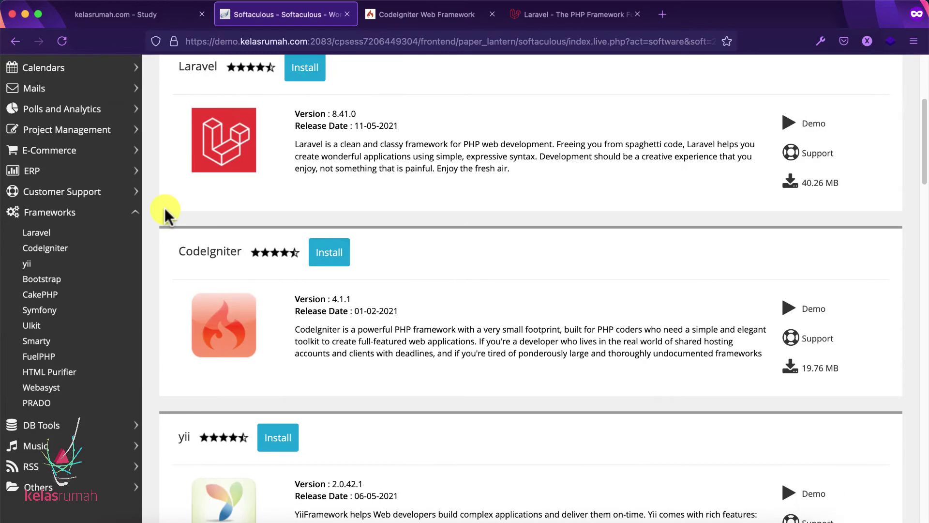
scroll(164, 208, "down", 5)
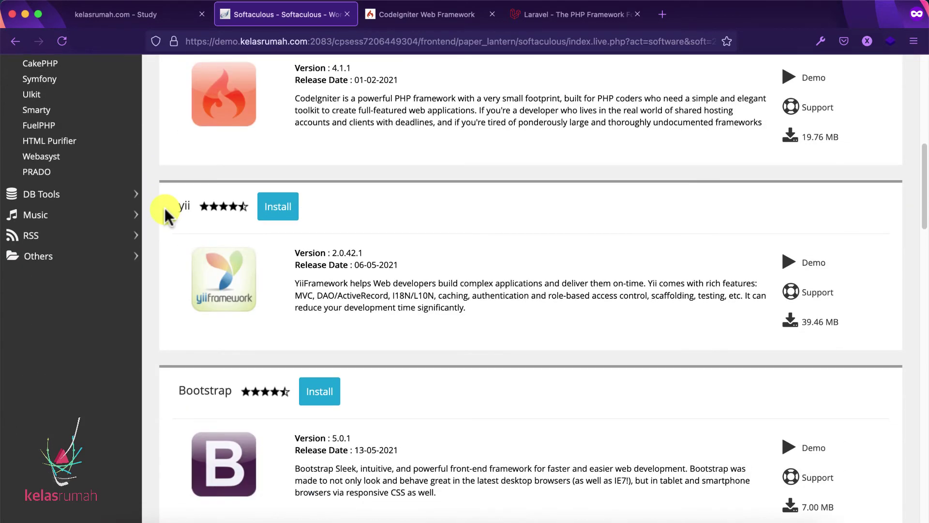
scroll(166, 207, "down", 5)
scroll(165, 208, "down", 2)
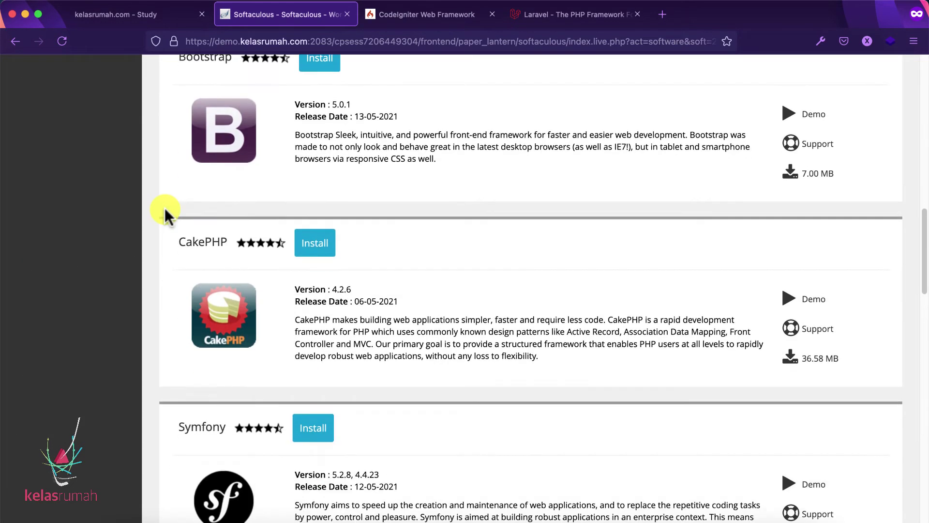
scroll(165, 211, "up", 1)
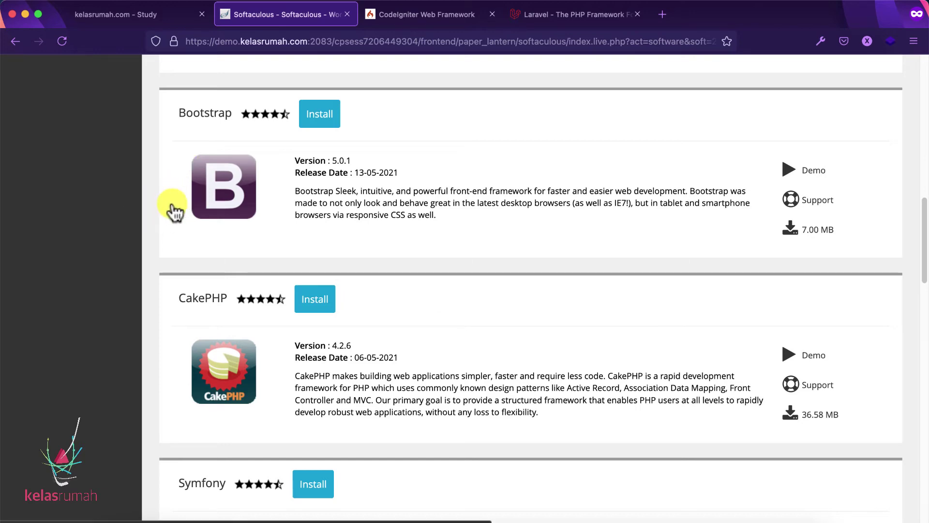
scroll(171, 276, "down", 14)
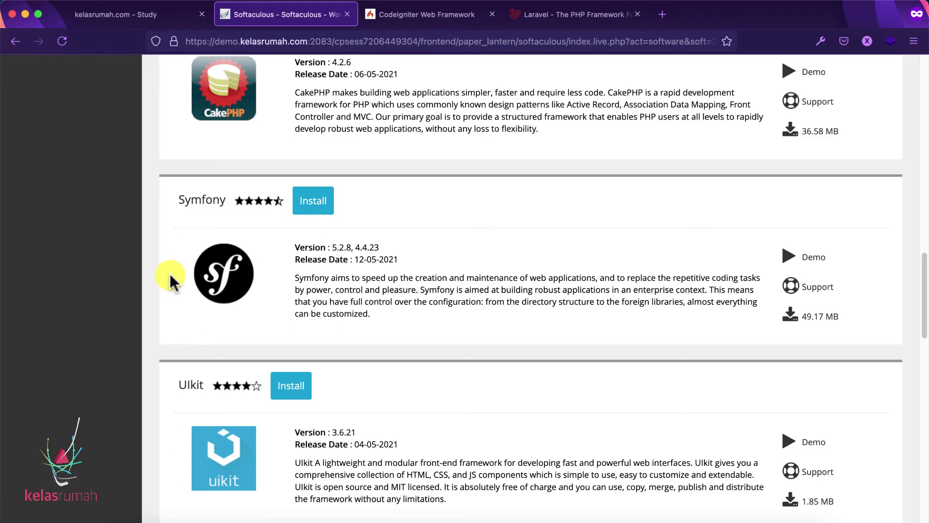
scroll(169, 273, "down", 15)
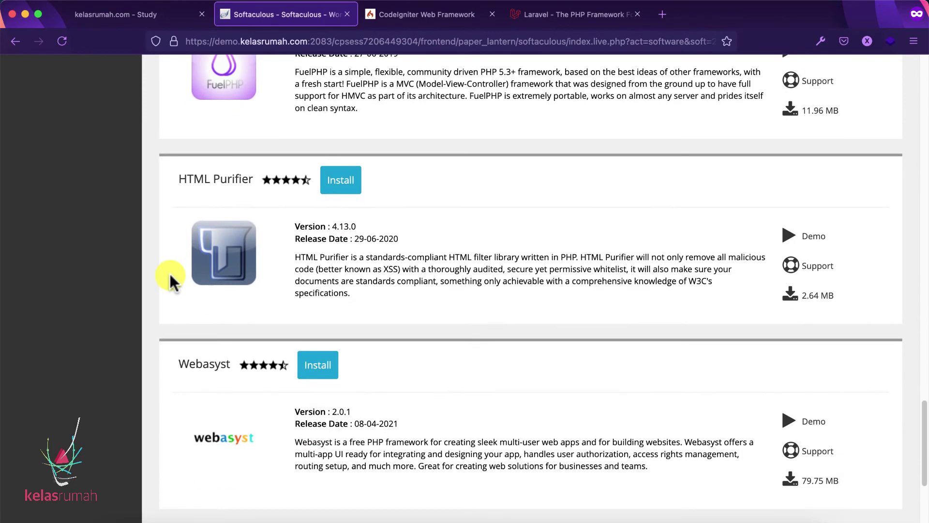
scroll(170, 274, "up", 20)
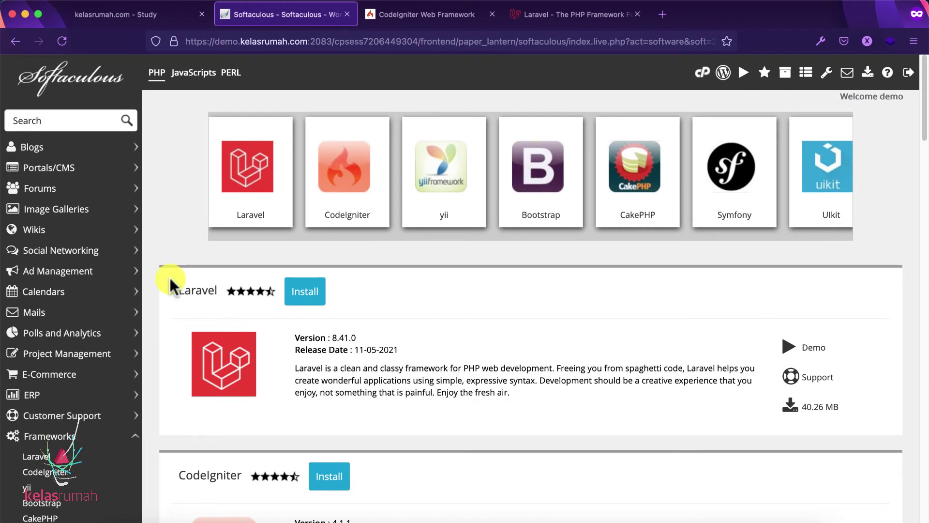
- Install Laravel through Softaculous on the demo.kelasrumah.com domain in the laravel directory
scroll(170, 279, "down", 3)
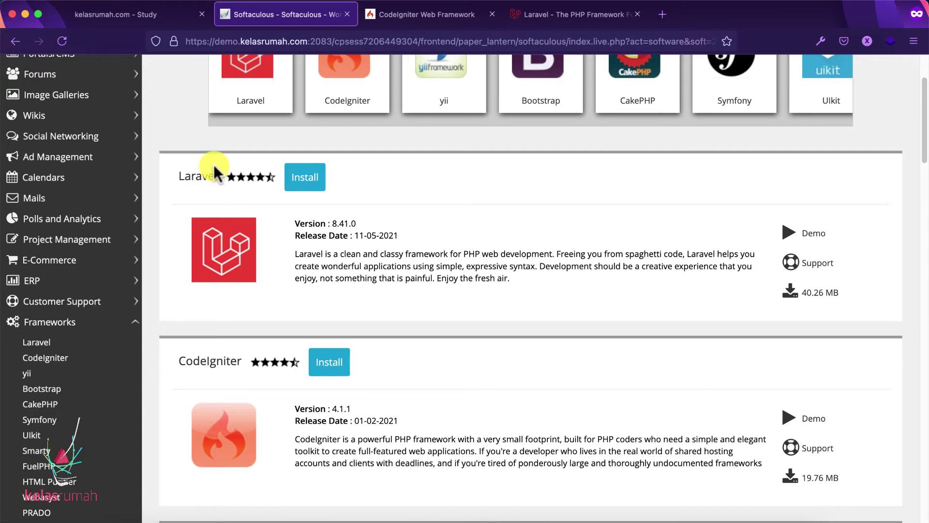
left_click(204, 177)
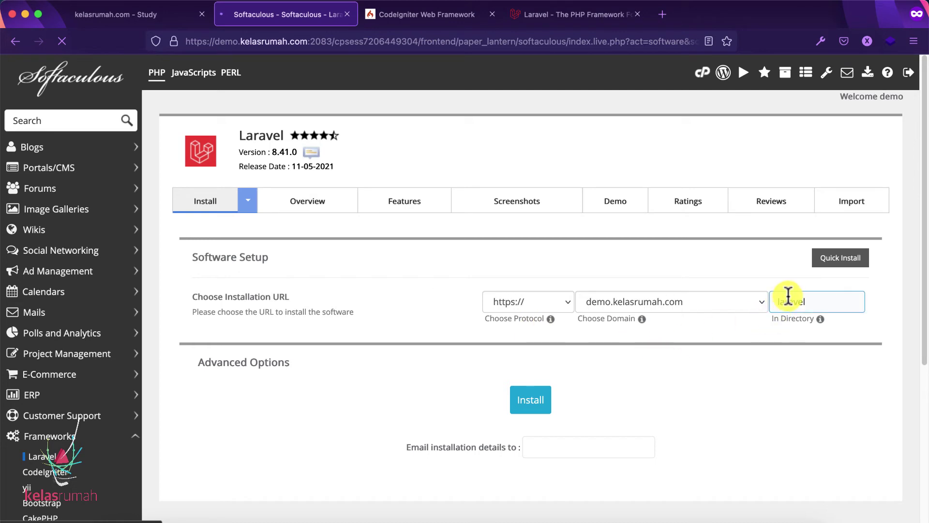
left_click(736, 302)
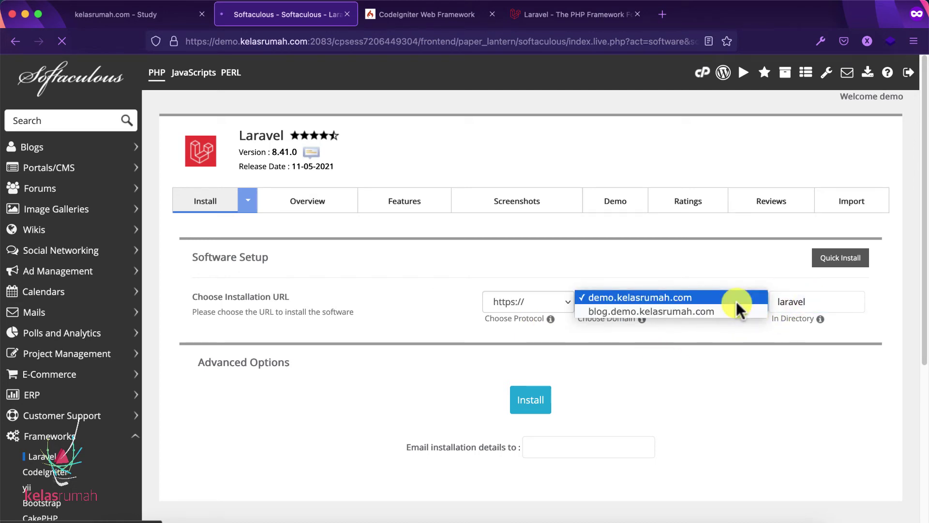
left_click(744, 288)
left_click(802, 305)
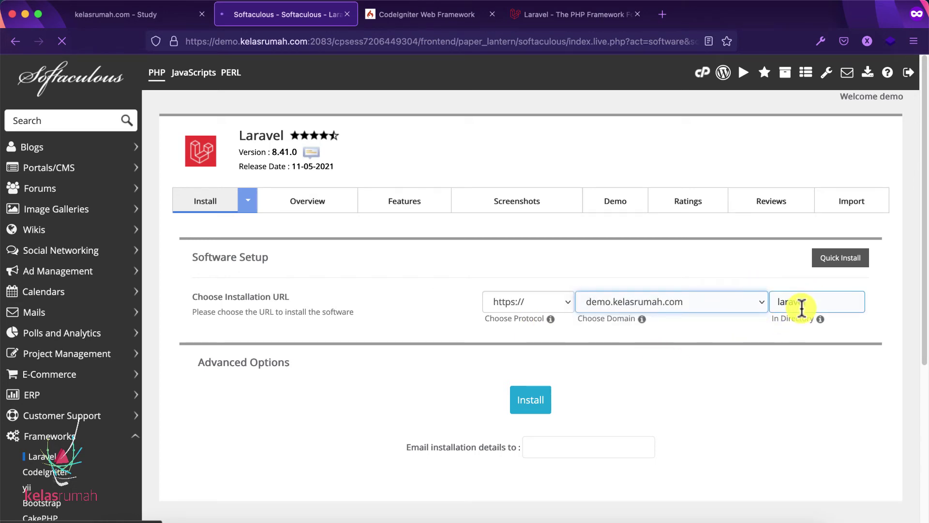
left_click(784, 361)
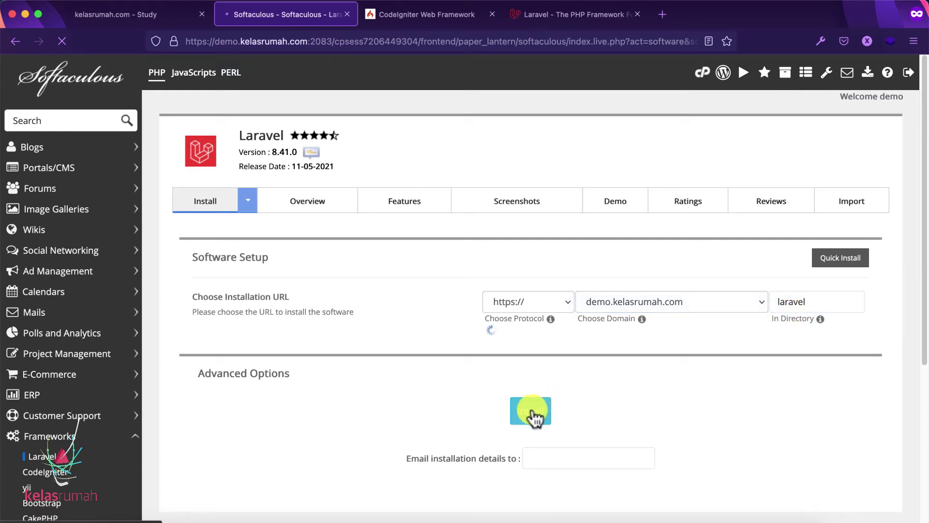
left_click(533, 412)
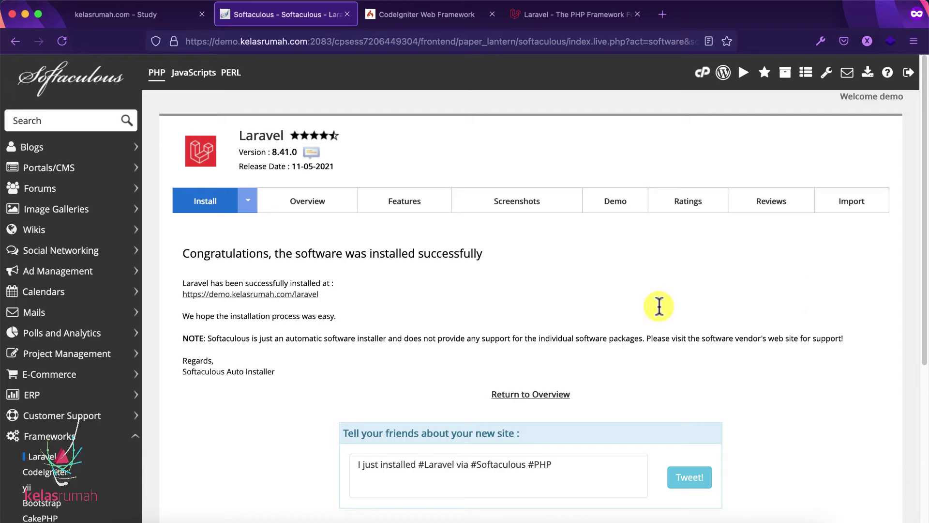
- Open the newly installed Laravel site in a new tab to check its welcome page
right_click(329, 294)
left_click(345, 303)
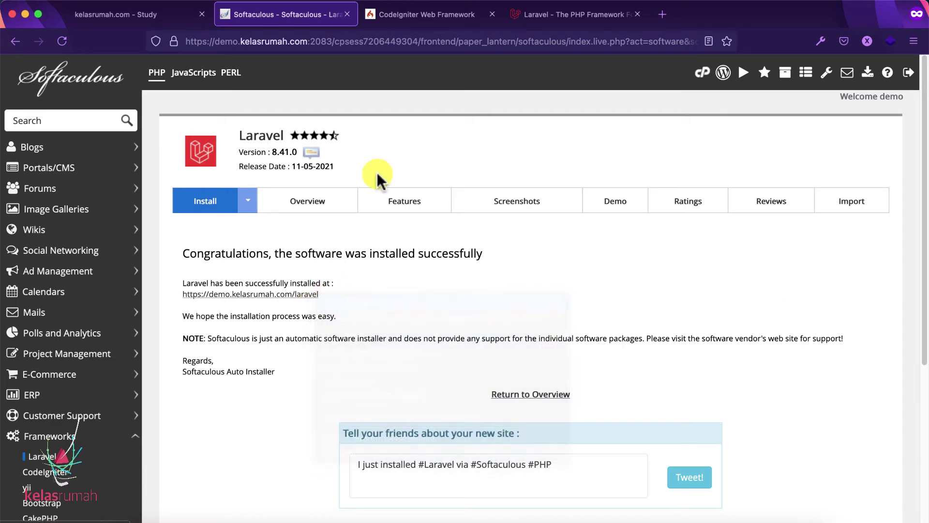
left_click(418, 15)
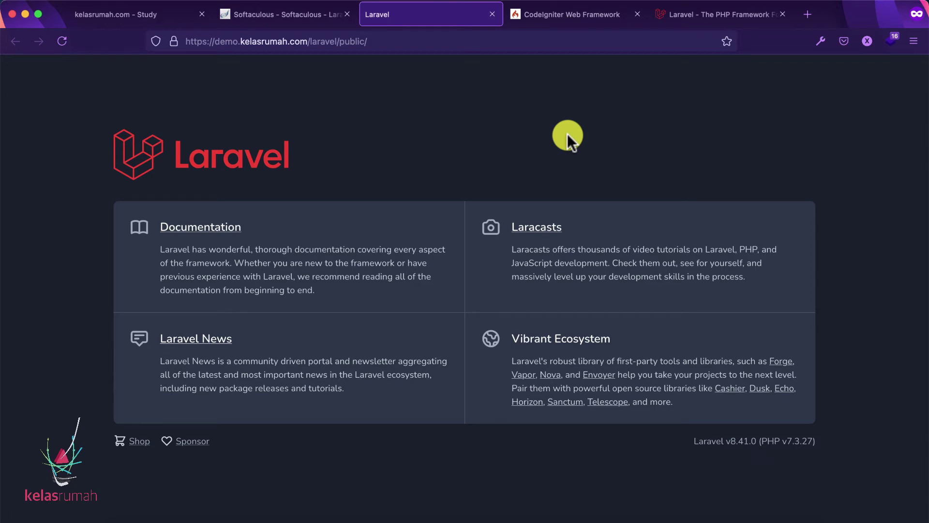
- Open the documentation pages on the official Laravel and CodeIgniter websites
left_click(685, 12)
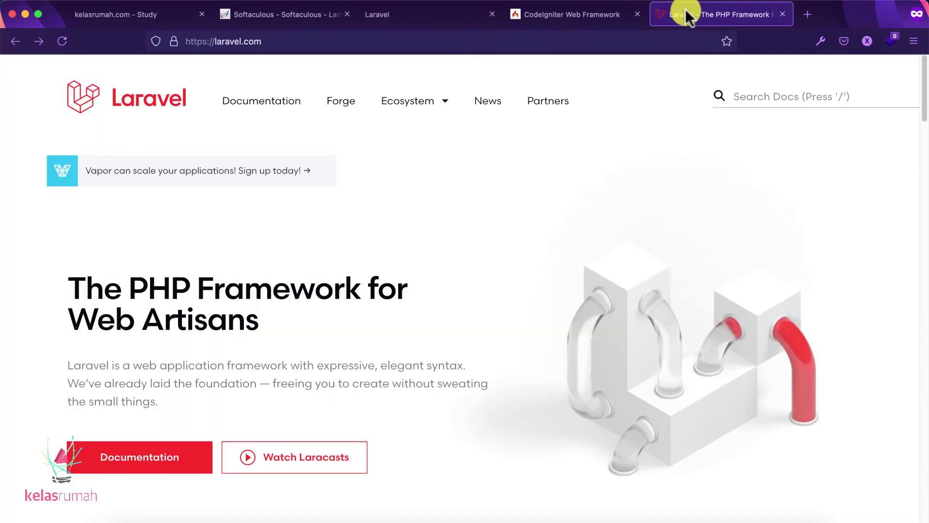
left_click(279, 104)
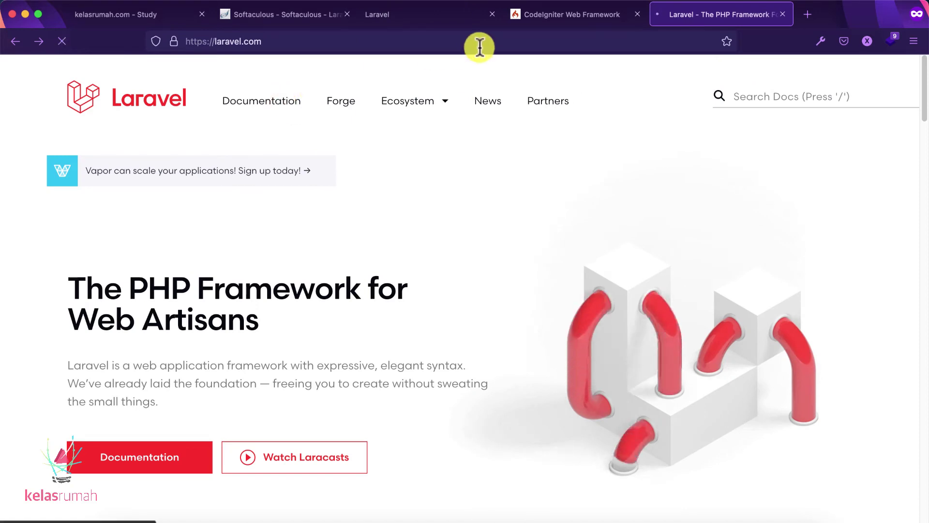
left_click(548, 15)
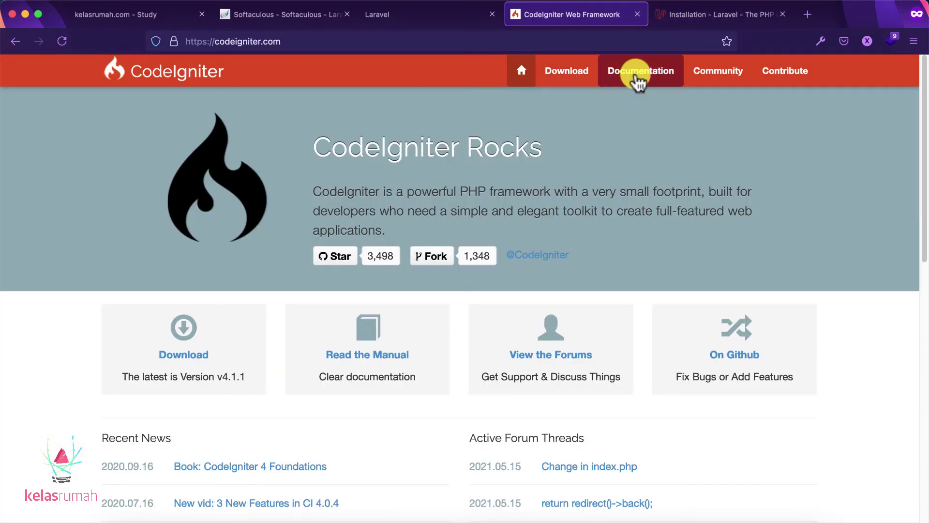
left_click(695, 17)
- Read the Installation Via Composer section and the preceding Sail setup instructions in the Laravel 8.x documentation
scroll(509, 276, "down", 2)
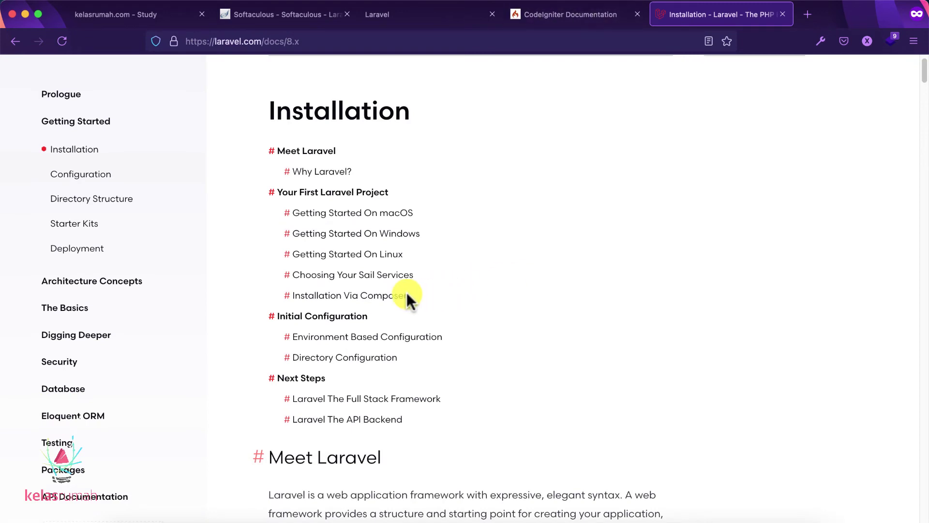
left_click(392, 296)
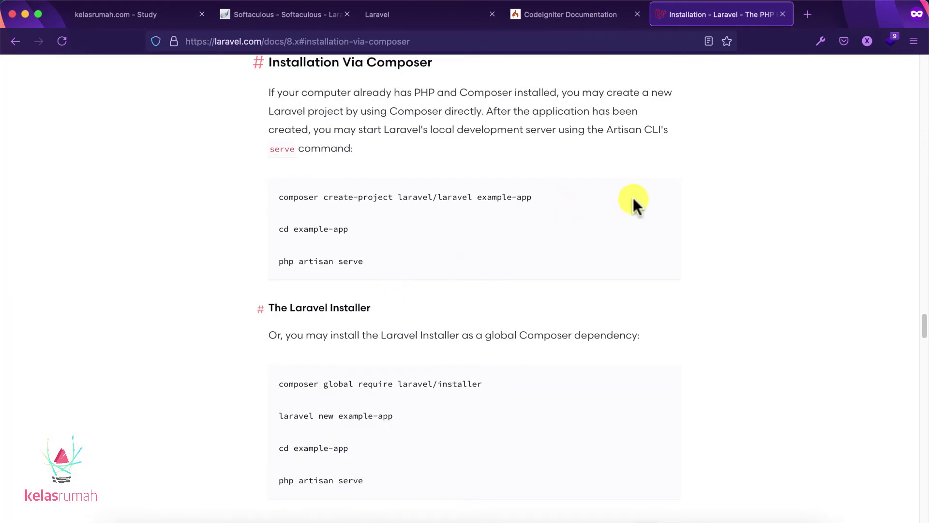
scroll(759, 238, "up", 1)
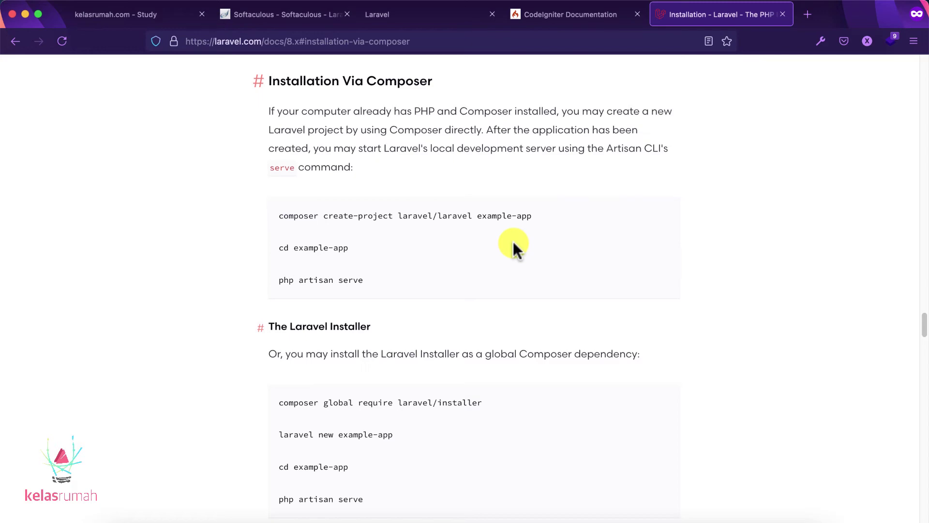
scroll(513, 242, "up", 10)
scroll(514, 243, "up", 15)
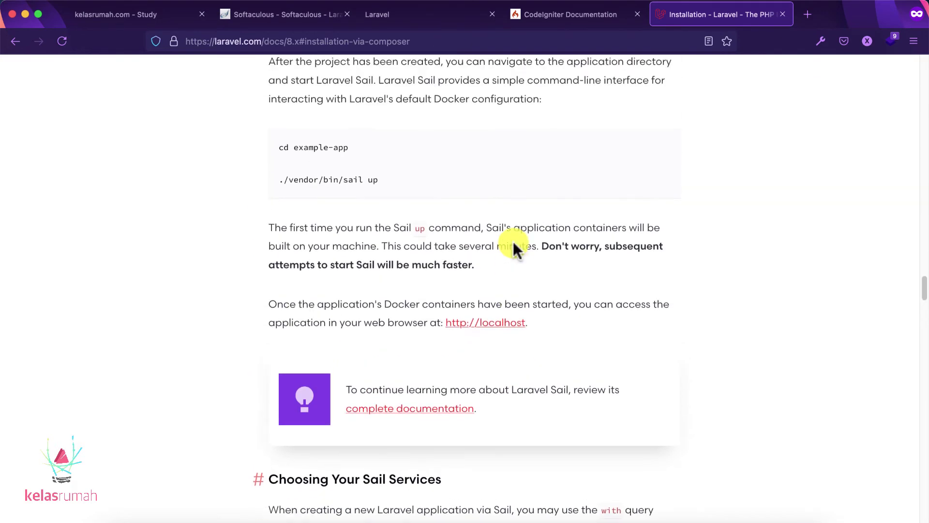
scroll(513, 241, "up", 10)
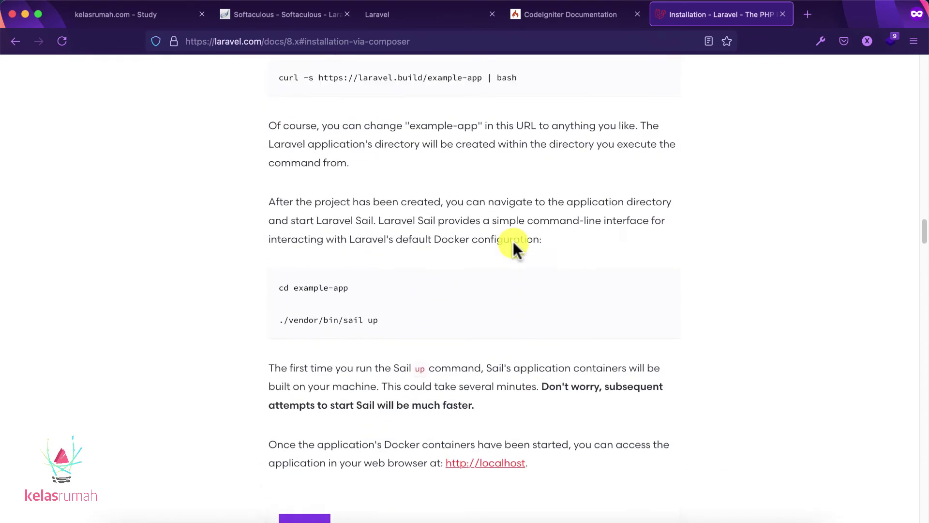
scroll(514, 242, "down", 8)
scroll(514, 241, "up", 20)
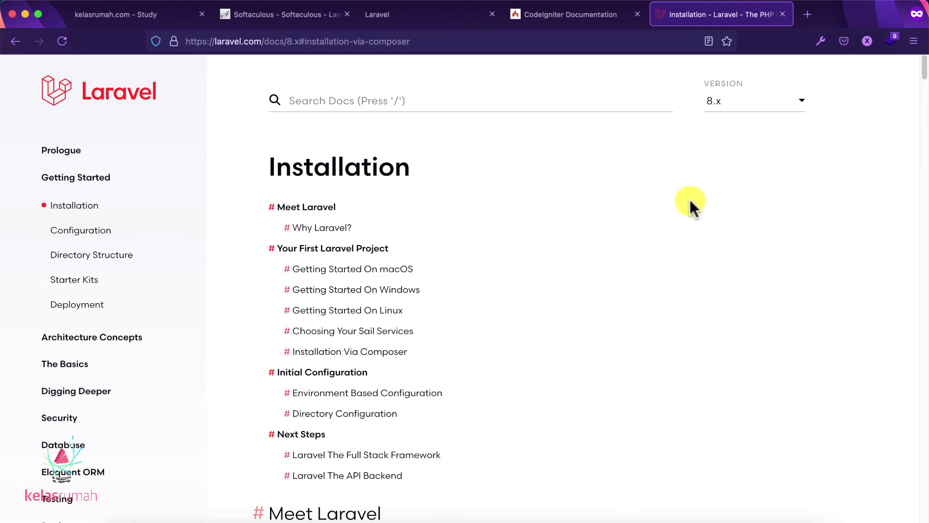
right_click(831, 262)
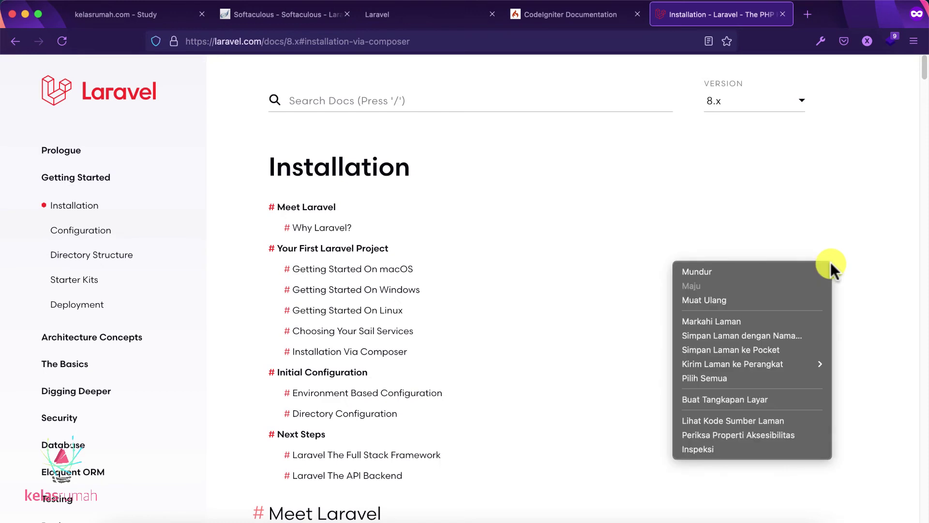
left_click(843, 253)
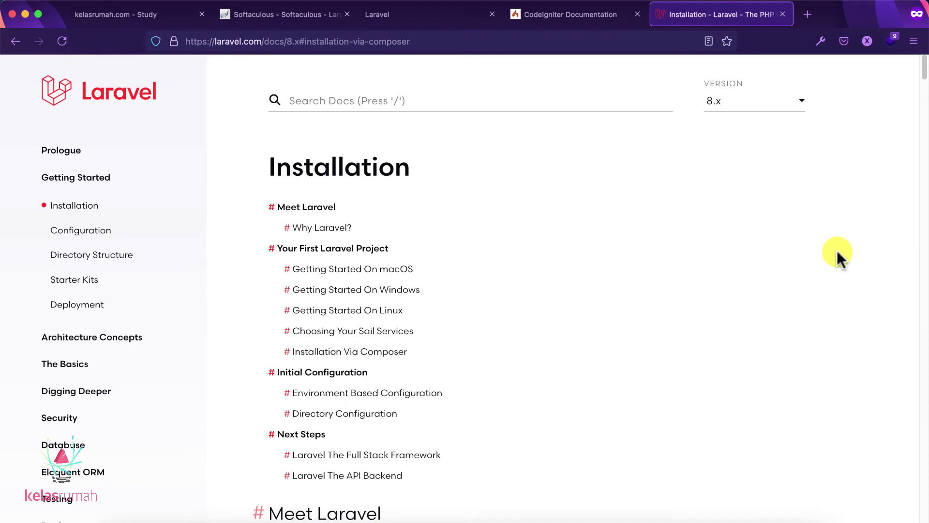
- Revisit the installed Laravel site, return from Softaculous to the cPanel main page, and open the File Manager
left_click(578, 13)
left_click(480, 15)
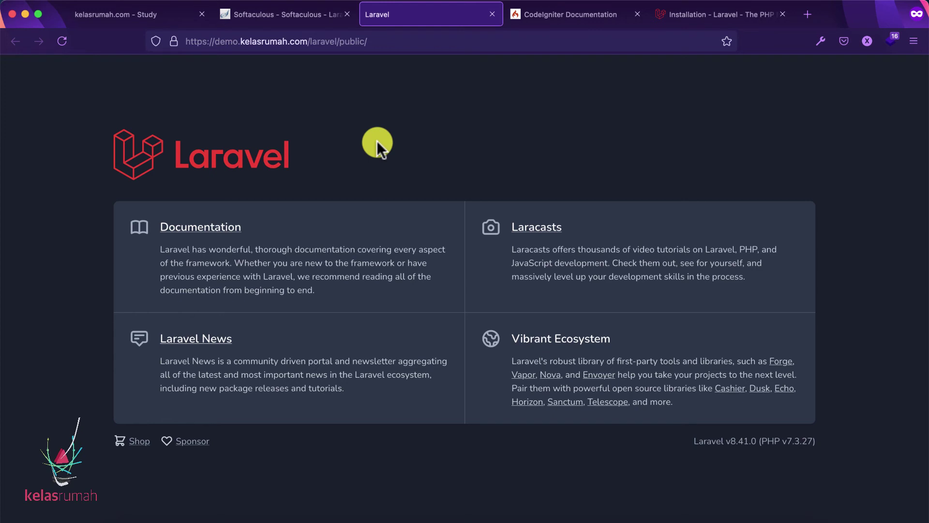
left_click(284, 20)
left_click(419, 41)
key("shift+End")
key("BackSpace")
key("Return")
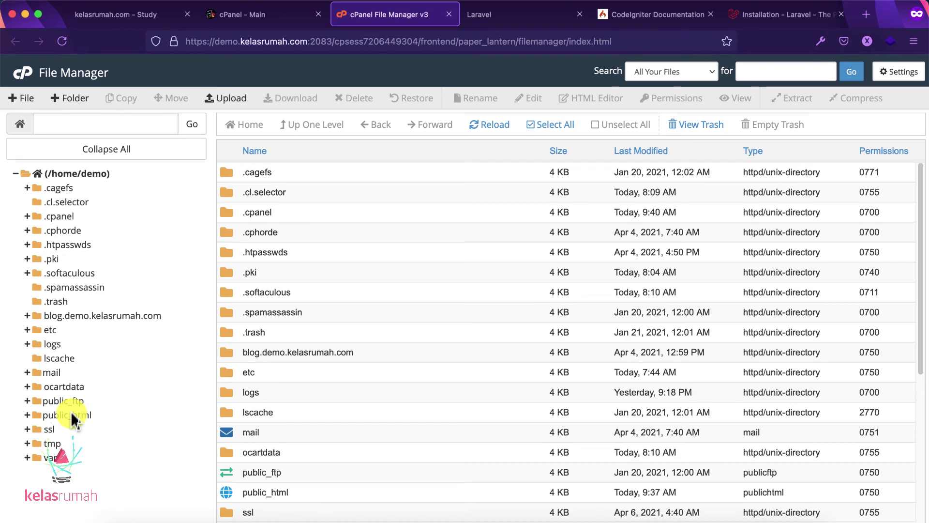
- Open the laravel folder inside public_html to view the installed framework files
left_click(73, 416)
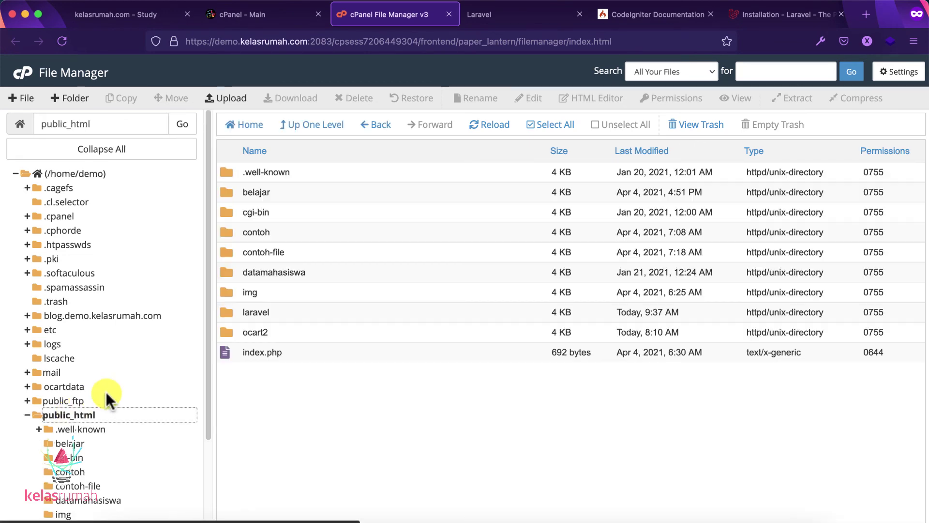
scroll(106, 391, "down", 4)
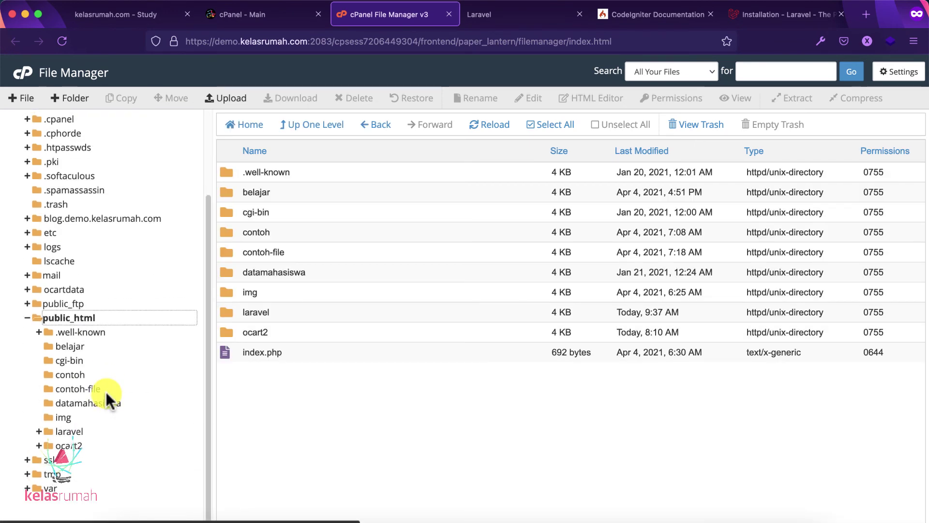
left_click(78, 433)
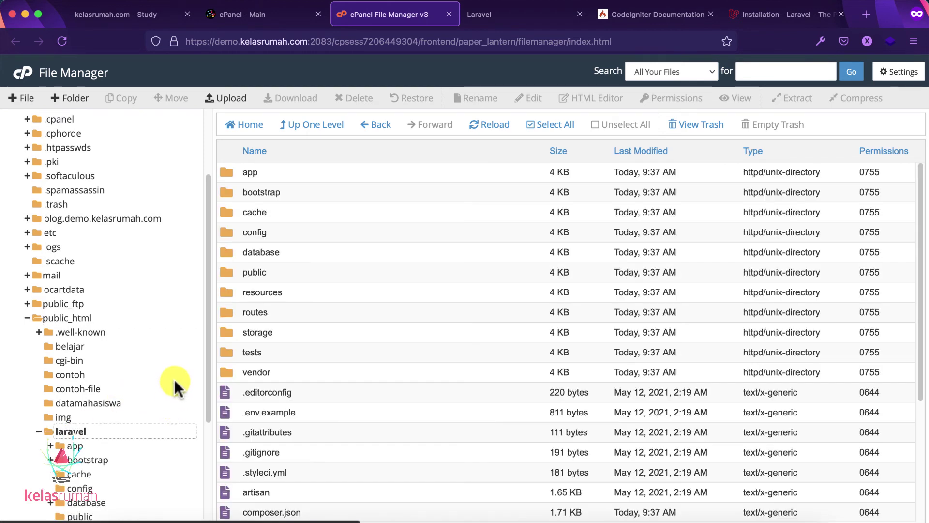
- Look through the laravel folder's contents and open the views folder inside resources
scroll(175, 379, "down", 5)
scroll(397, 318, "down", 2)
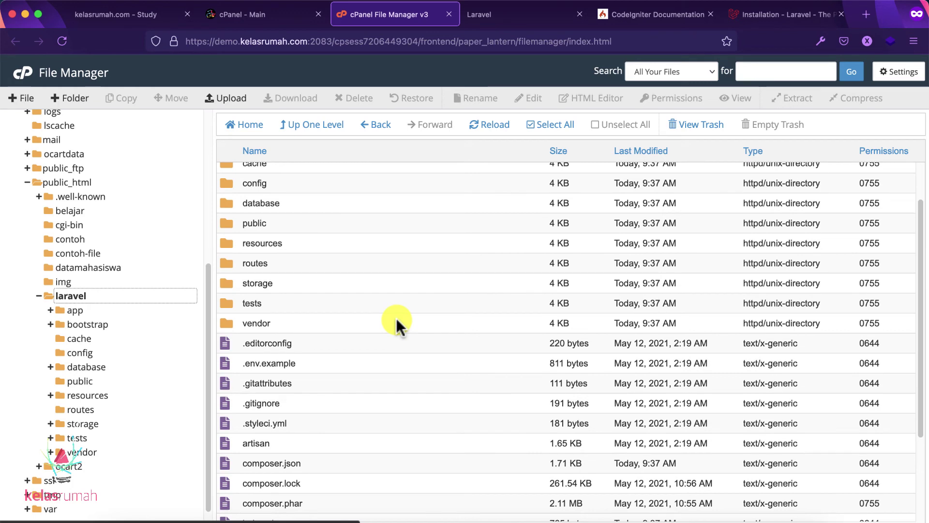
scroll(397, 318, "up", 2)
left_click(86, 396)
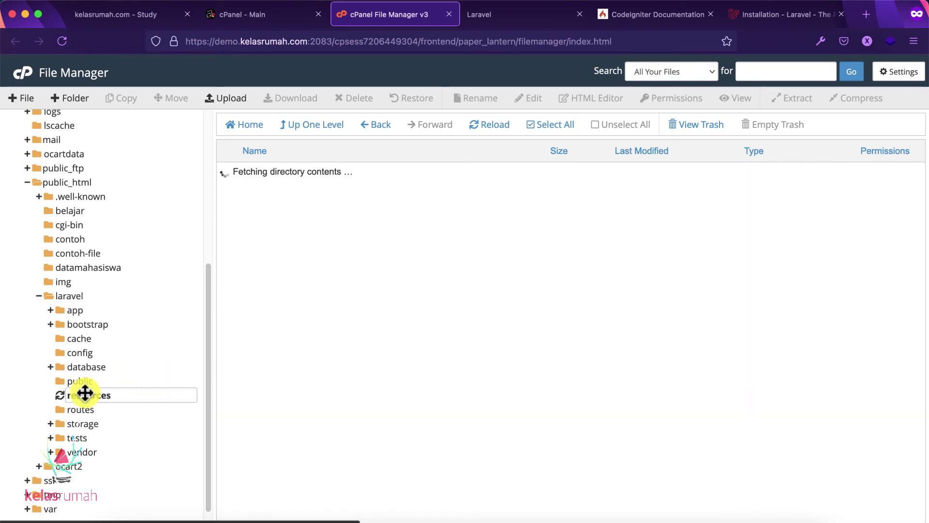
scroll(116, 400, "down", 3)
left_click(91, 386)
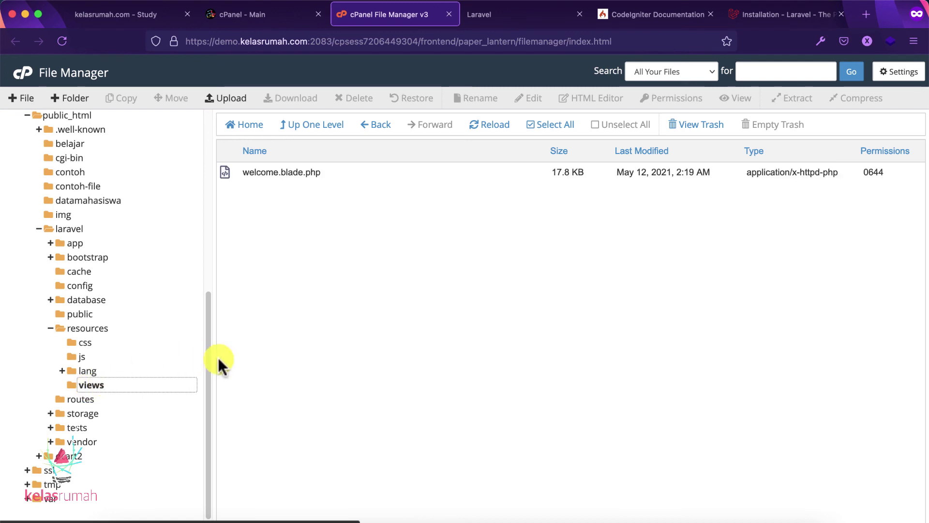
- Return to the laravel folder and review its list of subfolders and files
left_click(73, 229)
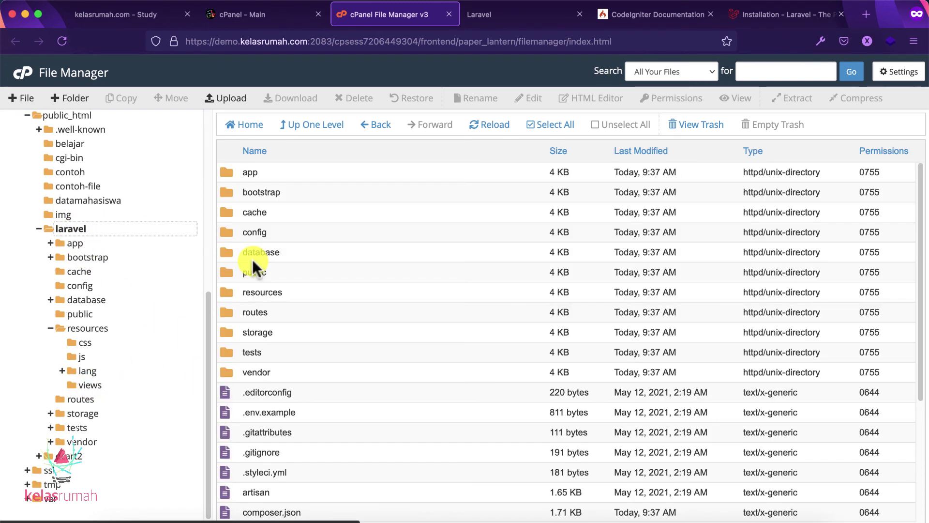
left_click(401, 276)
scroll(423, 342, "down", 5)
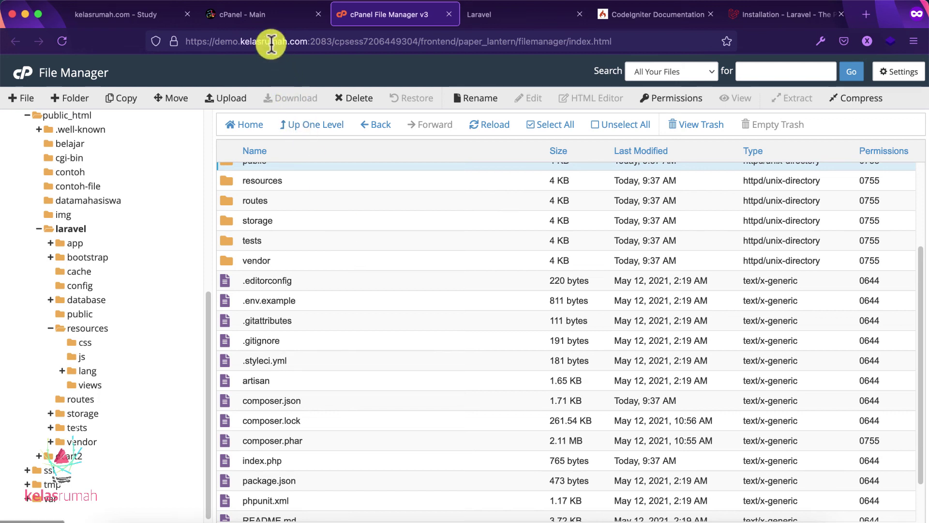
- Switch to the cPanel main page and search its features for "term" to find the Terminal tool
left_click(265, 18)
left_click(255, 106)
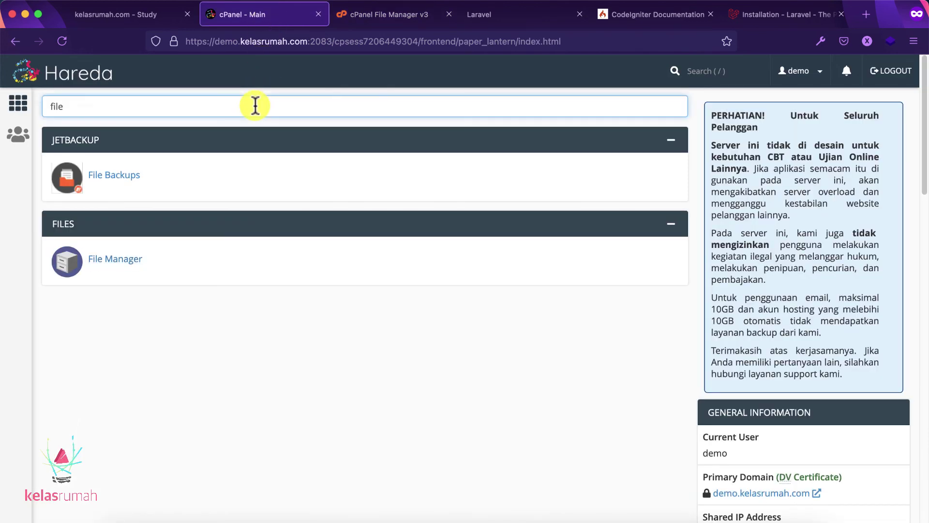
key("super+a")
type("term")
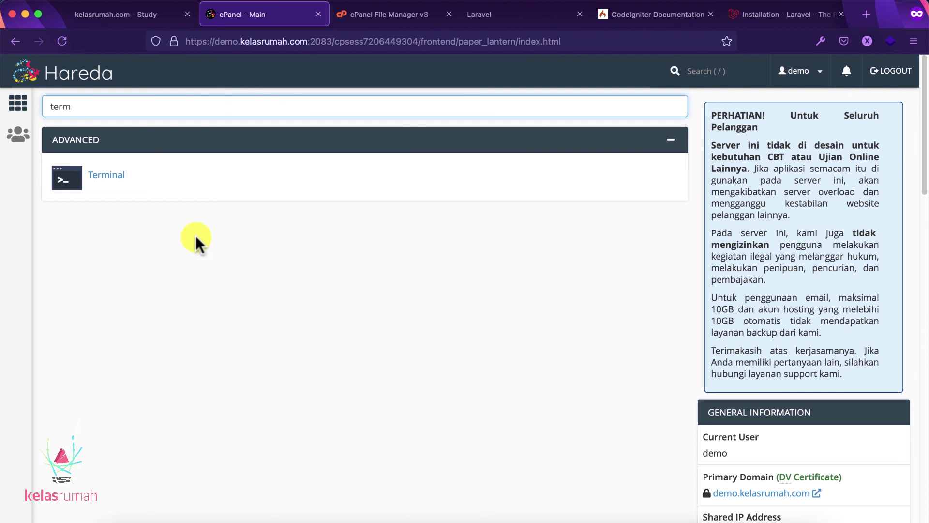
left_click(186, 264)
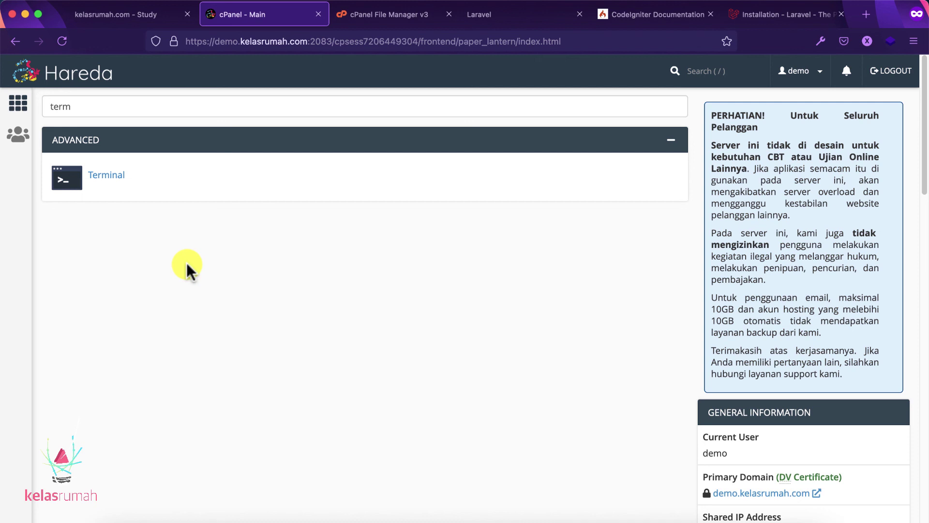
- Go back to the welcome page of the installed Laravel site
left_click(519, 19)
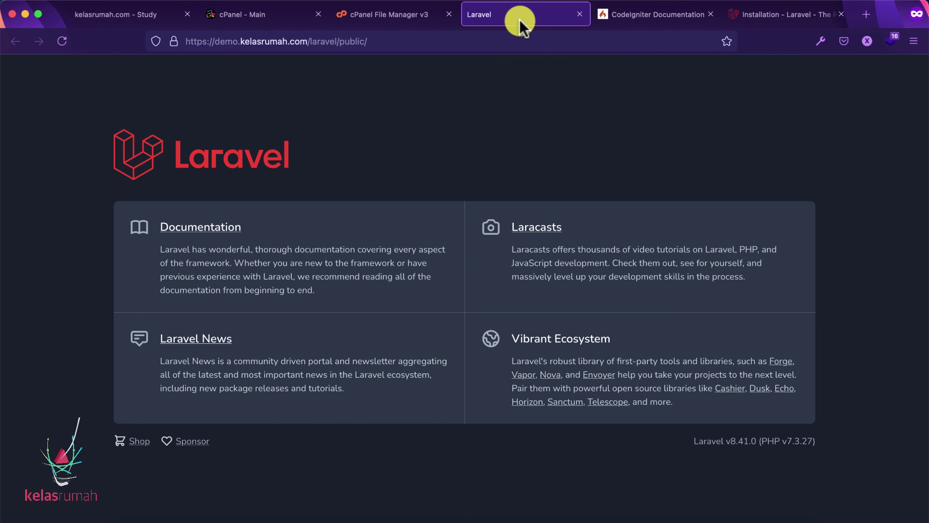
left_click(523, 3)
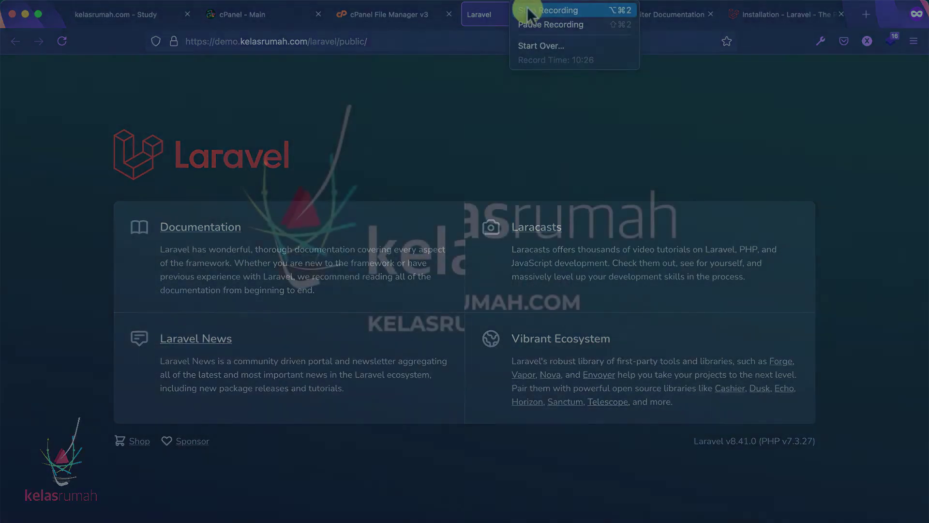